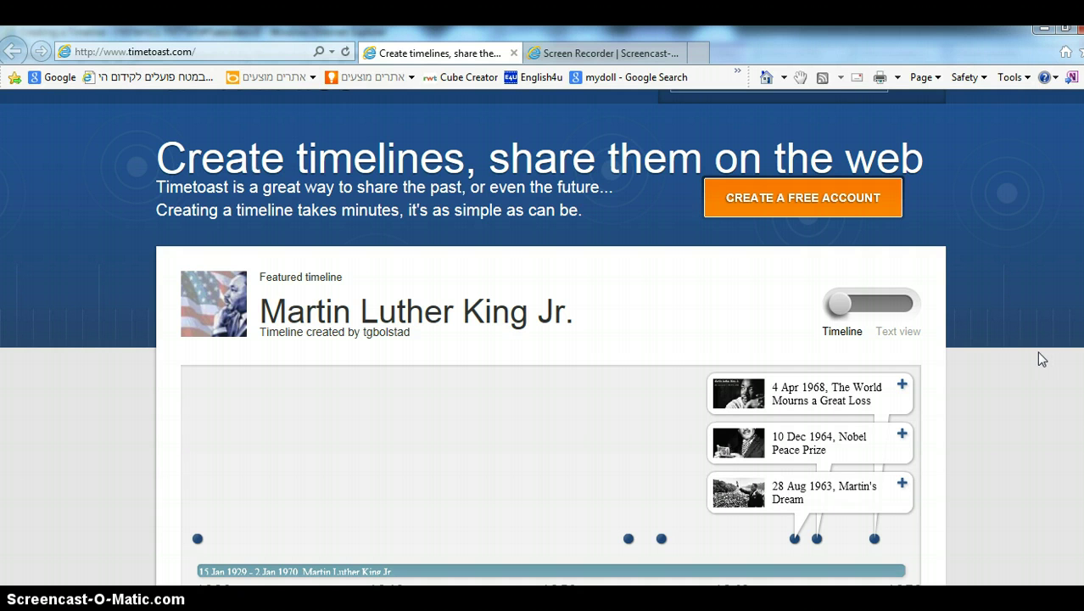
- Start a free account, entering a username and an e-mail address
{"action": "left_click", "coordinate": [788, 207]}
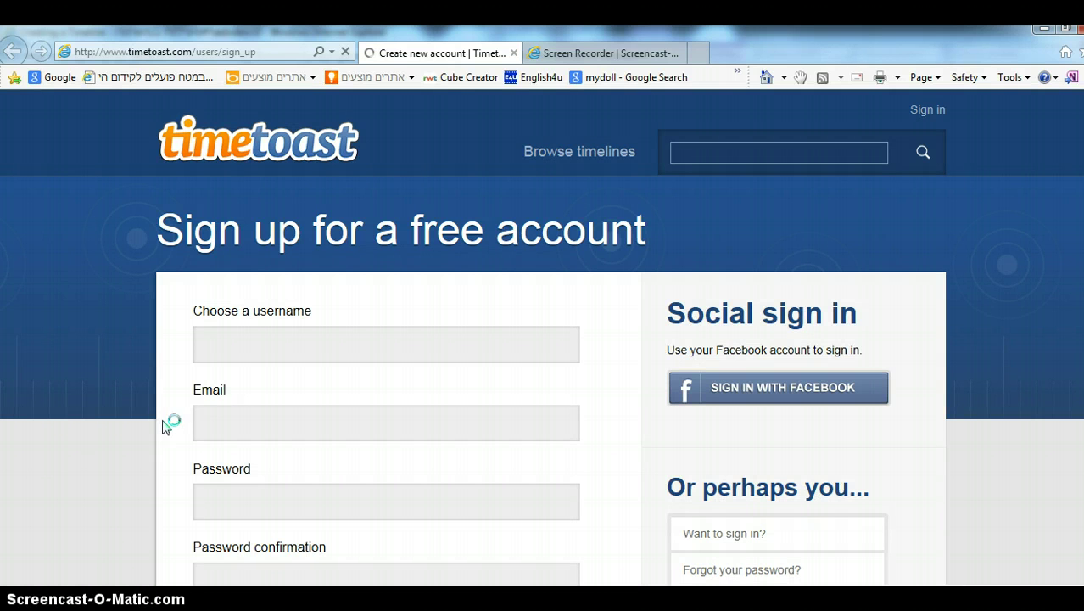
{"action": "left_click", "coordinate": [246, 354]}
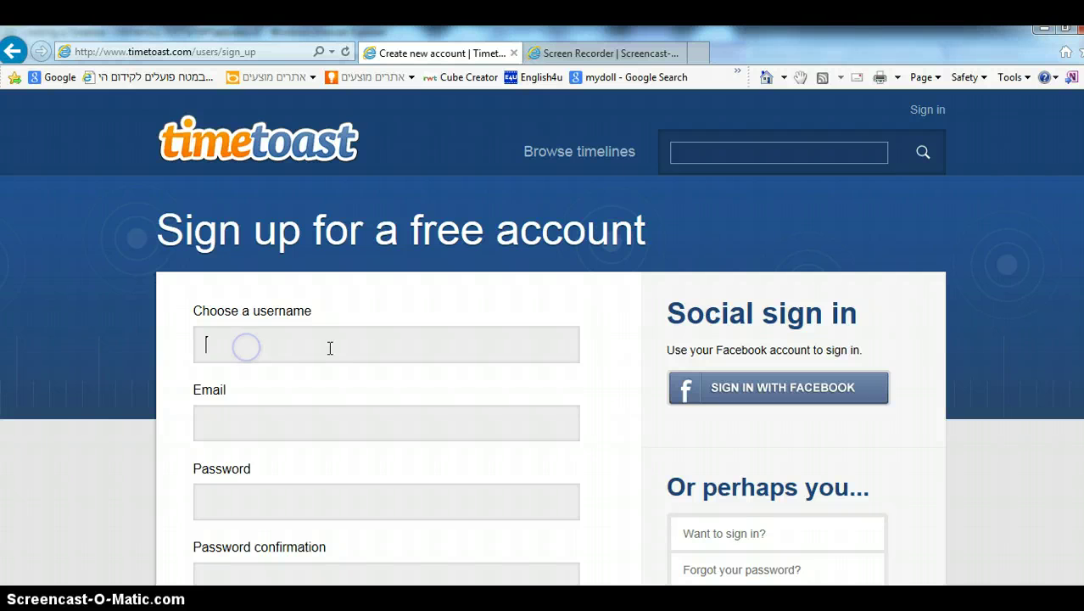
{"action": "type", "text": "t"}
{"action": "type", "text": "hre"}
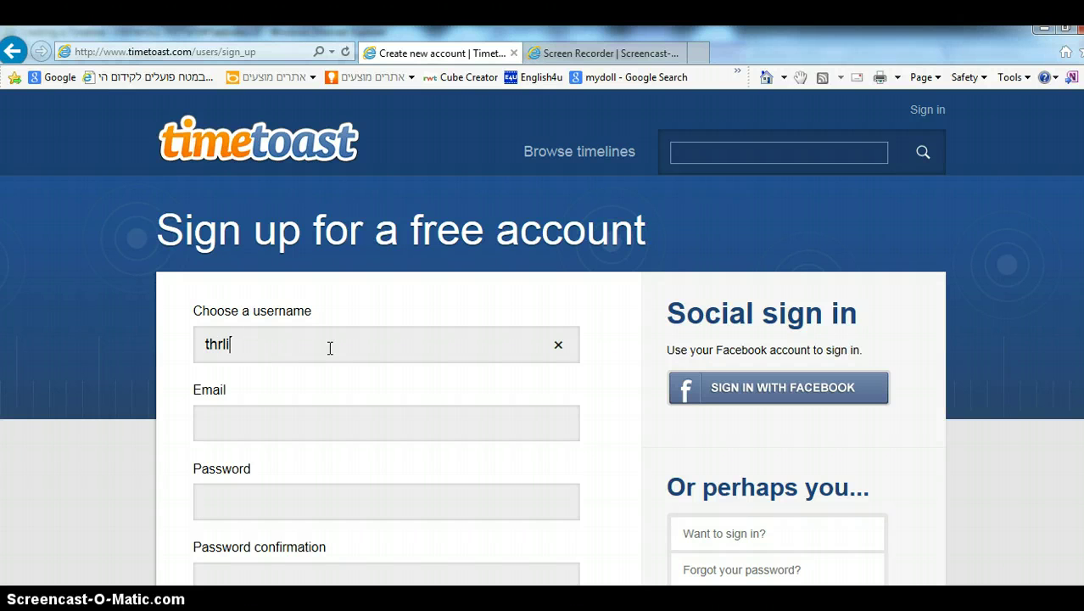
{"action": "key", "text": "BackSpace"}
{"action": "key", "text": "BackSpace"}
{"action": "type", "text": "elifeofhili"}
{"action": "key", "text": "Tab"}
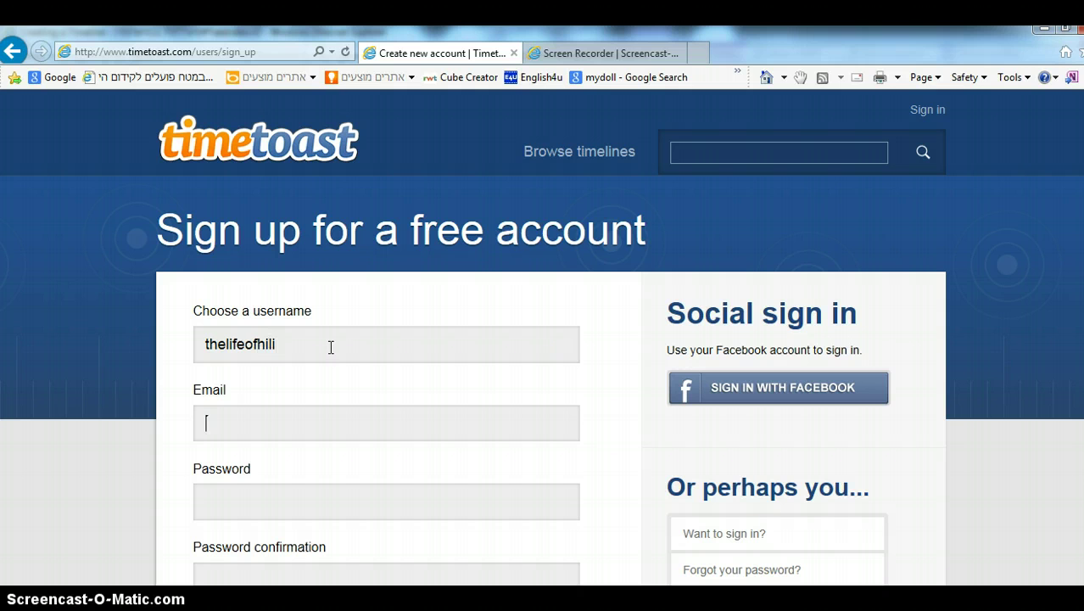
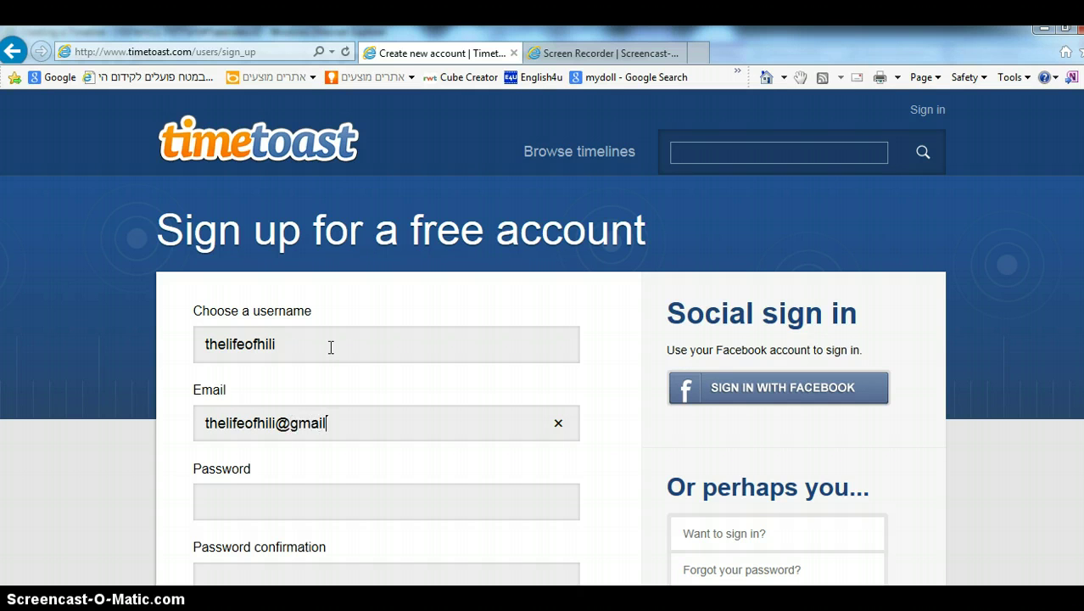
- Enter and confirm the account password, accept the terms and conditions, and sign up
{"action": "key", "text": "Tab"}
{"action": "type", "text": "aaaaaaa"}
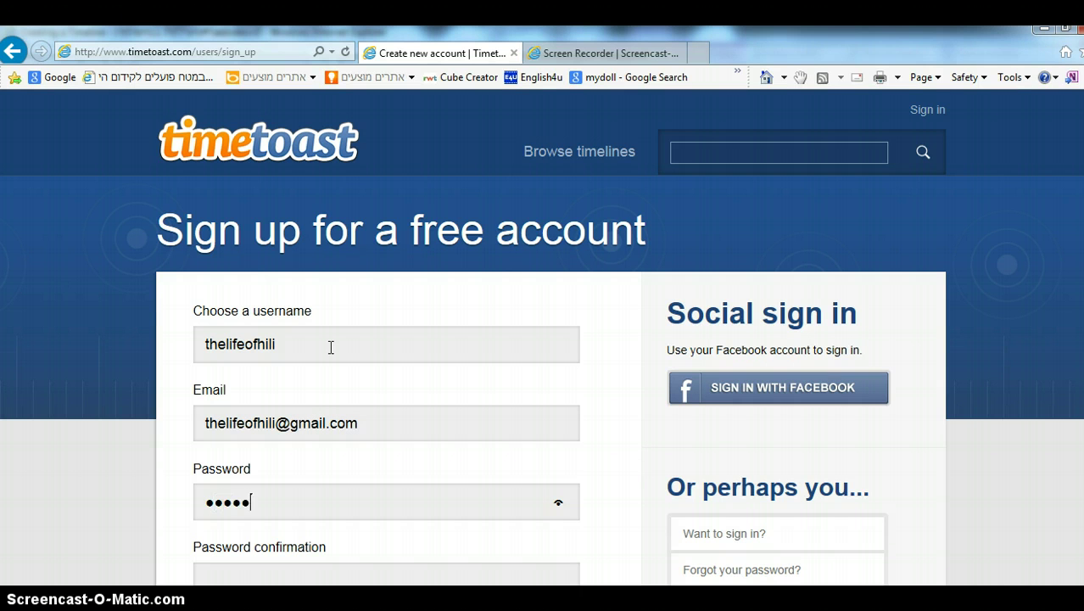
{"action": "key", "text": "Tab"}
{"action": "type", "text": "aaaaaaa"}
{"action": "scroll", "coordinate": [690, 336], "scroll_direction": "down", "scroll_amount": 3}
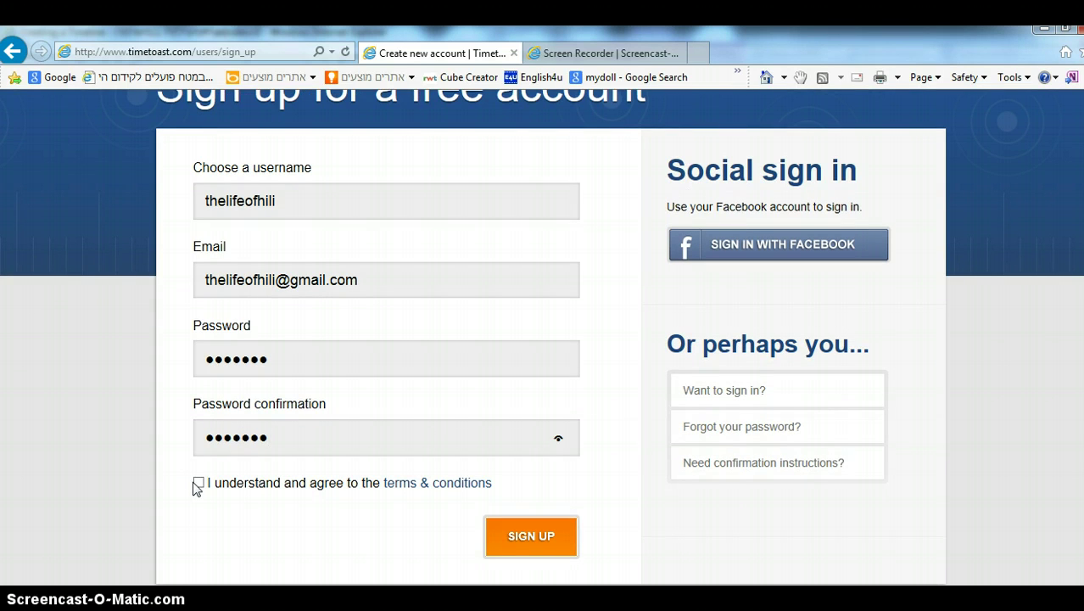
{"action": "left_click", "coordinate": [198, 483]}
{"action": "left_click", "coordinate": [528, 533]}
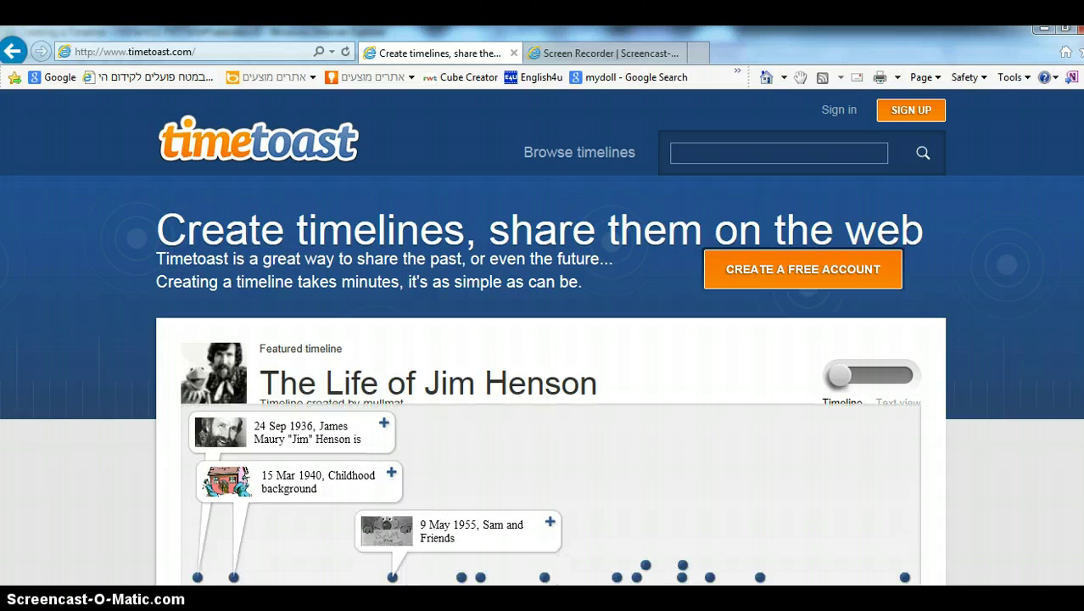
- Browse the signed-in home page featuring 'The Life of Jim Henson' timeline
{"action": "scroll", "coordinate": [542, 339], "scroll_direction": "down", "scroll_amount": 3}
{"action": "scroll", "coordinate": [542, 339], "scroll_direction": "up", "scroll_amount": 2}
{"action": "scroll", "coordinate": [542, 339], "scroll_direction": "up", "scroll_amount": 1}
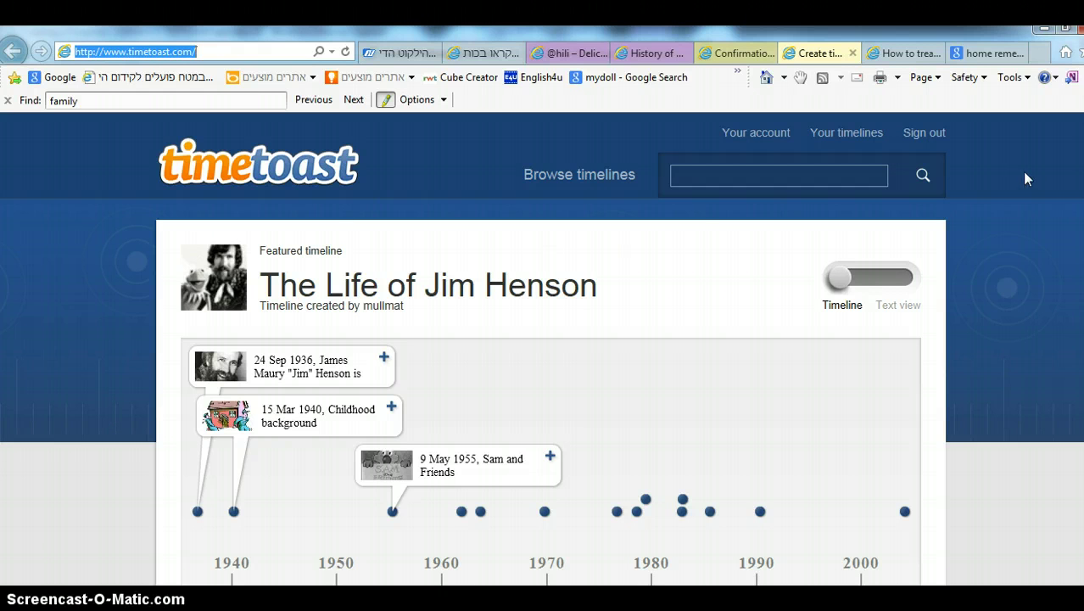
{"action": "scroll", "coordinate": [543, 348], "scroll_direction": "down", "scroll_amount": 10}
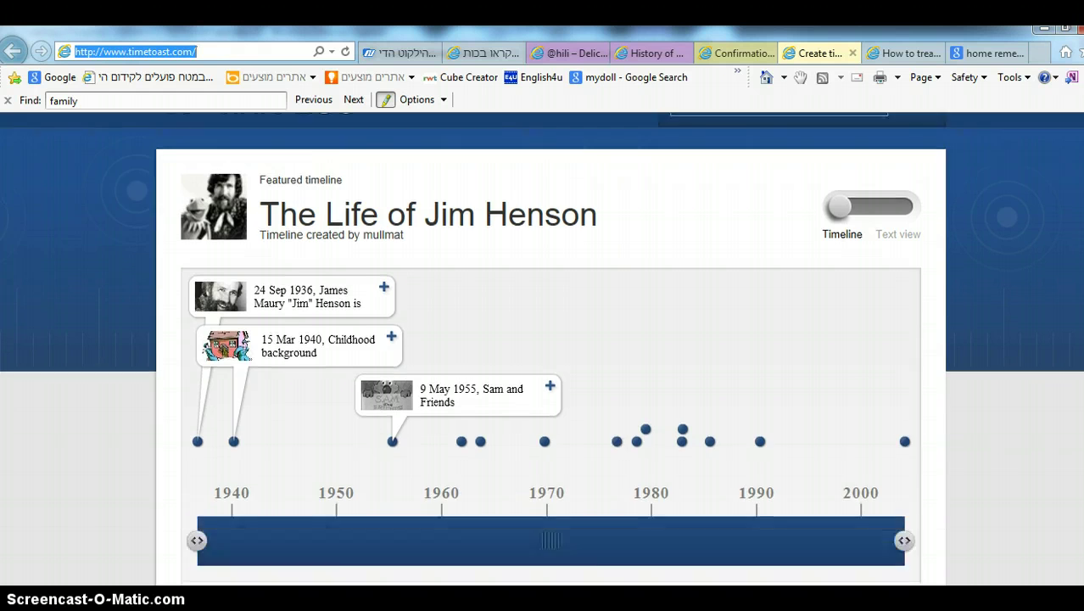
{"action": "scroll", "coordinate": [543, 348], "scroll_direction": "up", "scroll_amount": 10}
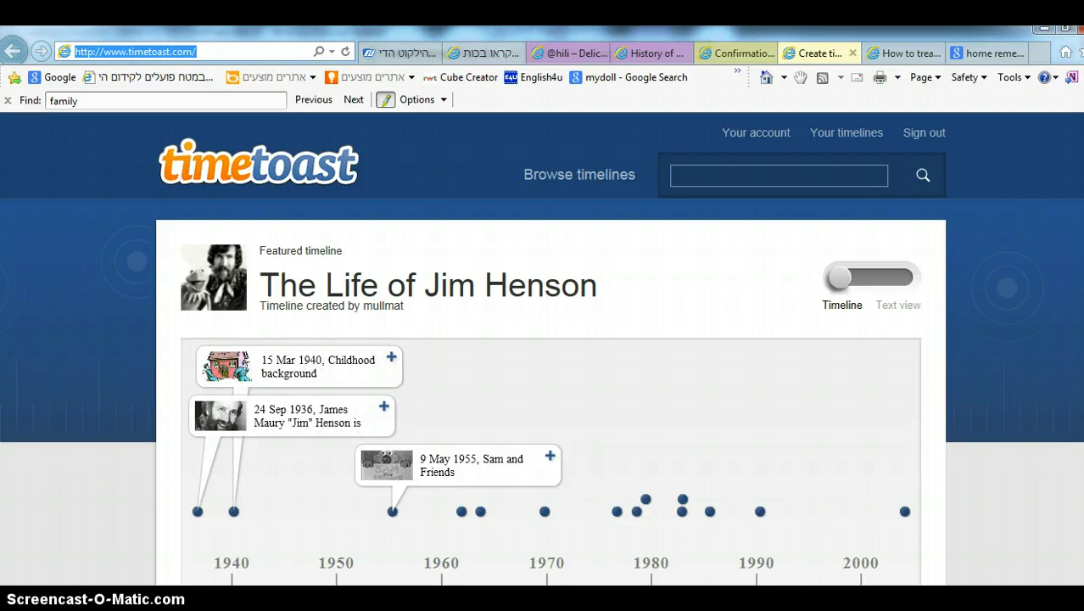
{"action": "left_click", "coordinate": [354, 345]}
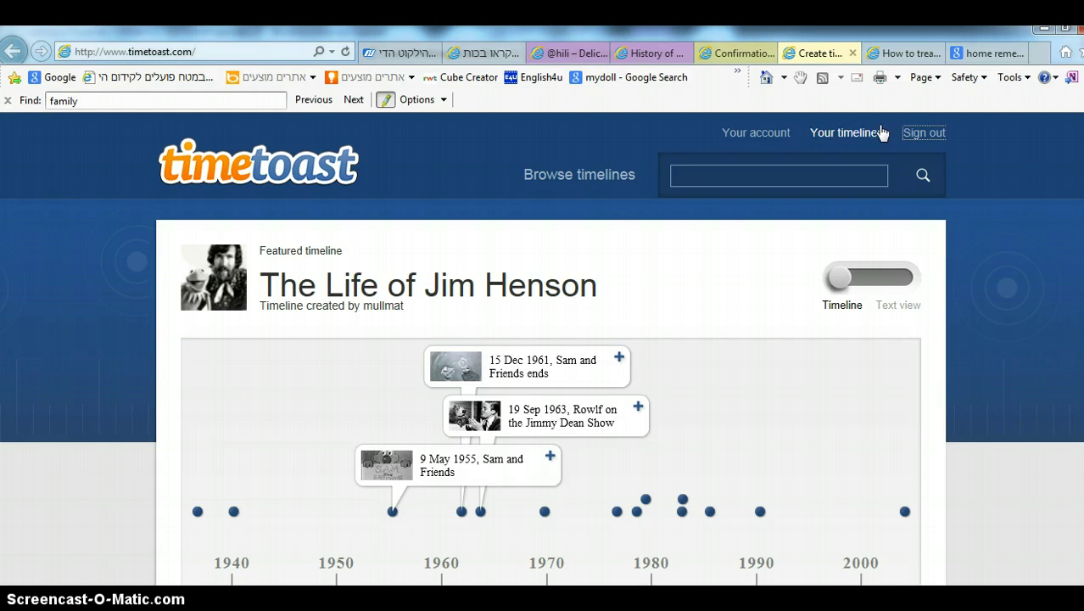
- From Your timelines, which lists 0 timelines, start a new blank timeline
{"action": "left_click", "coordinate": [833, 143]}
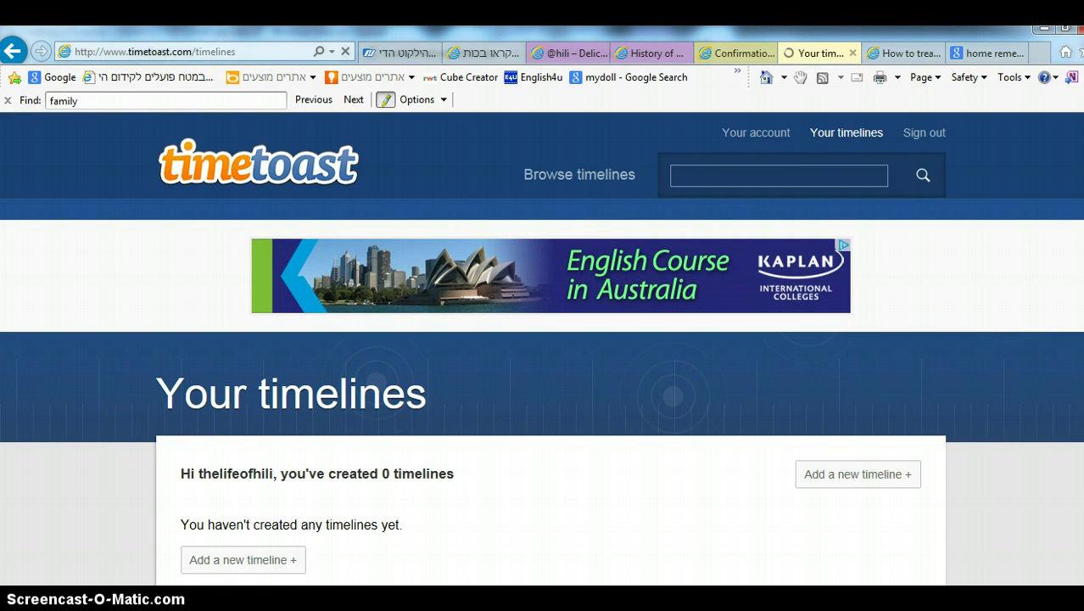
{"action": "scroll", "coordinate": [69, 483], "scroll_direction": "down", "scroll_amount": 2}
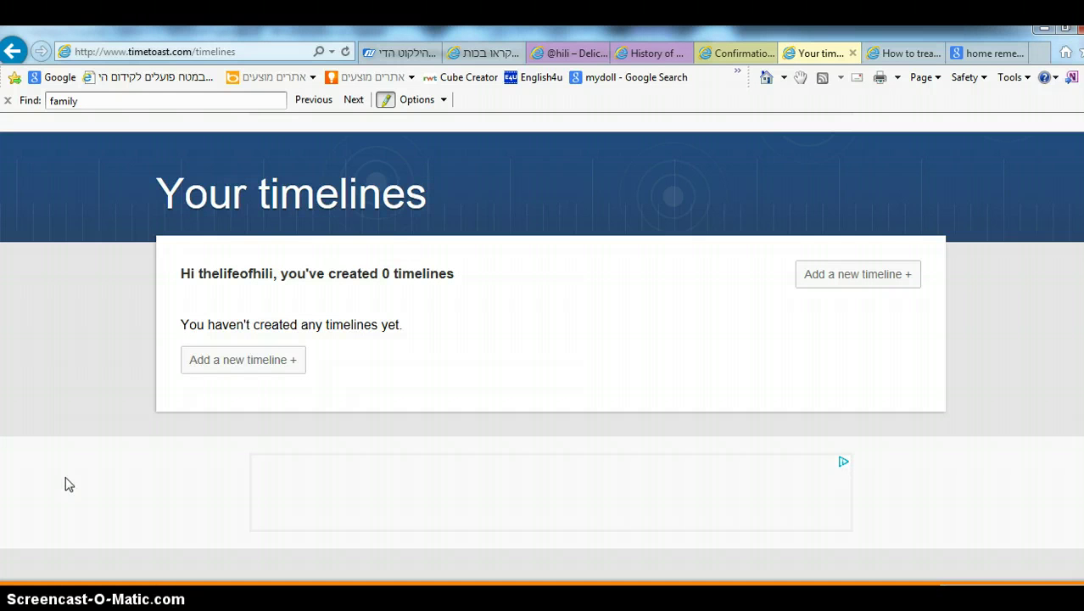
{"action": "left_click", "coordinate": [257, 362]}
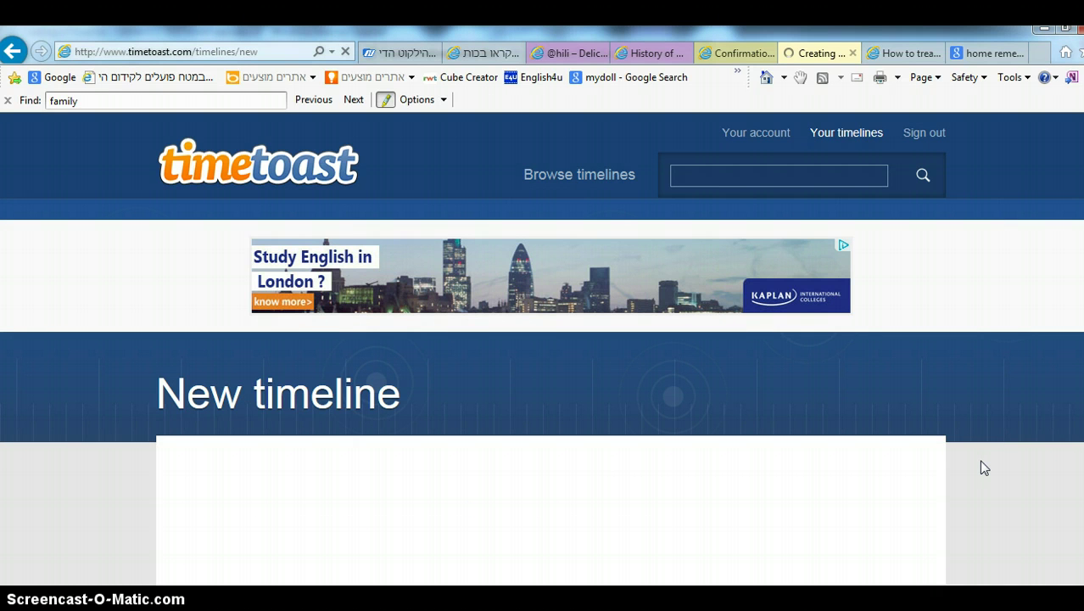
- Title the new timeline 'My Timeline'
{"action": "scroll", "coordinate": [981, 468], "scroll_direction": "down", "scroll_amount": 5}
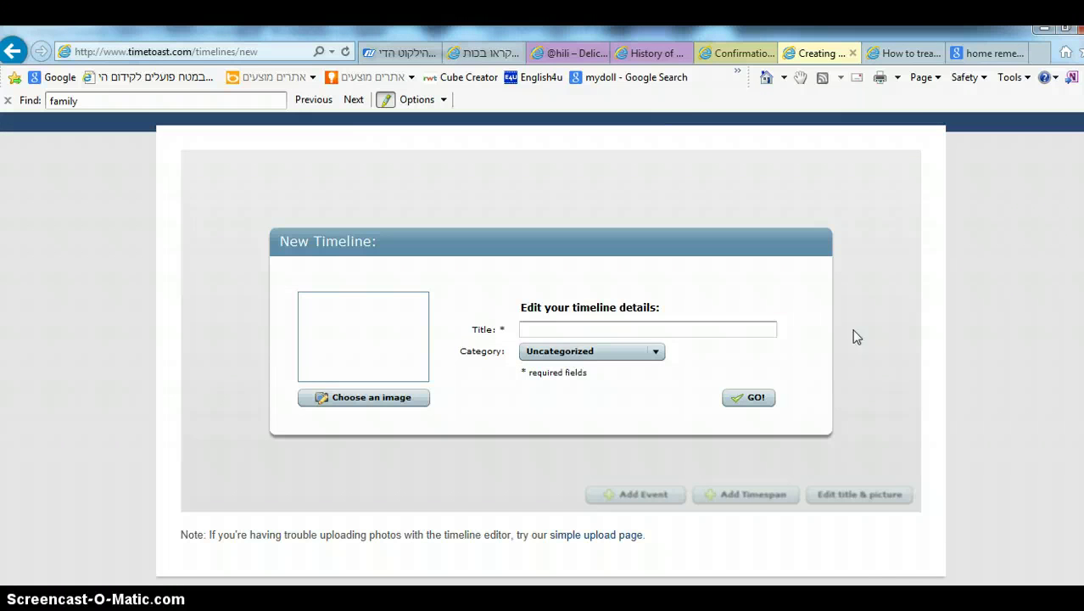
{"action": "left_click", "coordinate": [564, 324]}
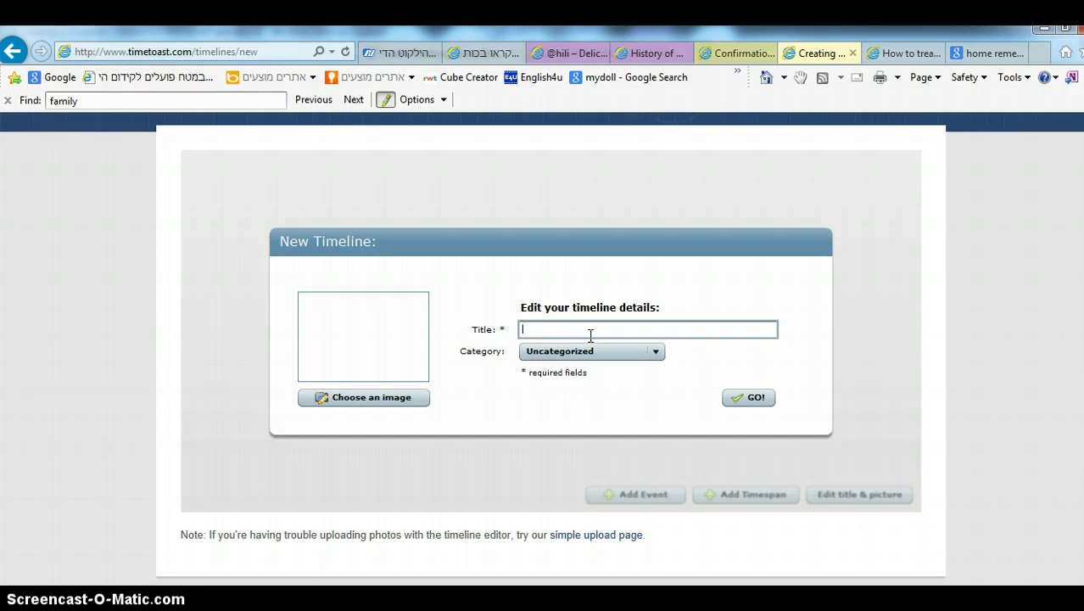
{"action": "type", "text": "My Timeline"}
- Set the category to Personal, skip the image, and create the timeline
{"action": "left_click", "coordinate": [658, 353]}
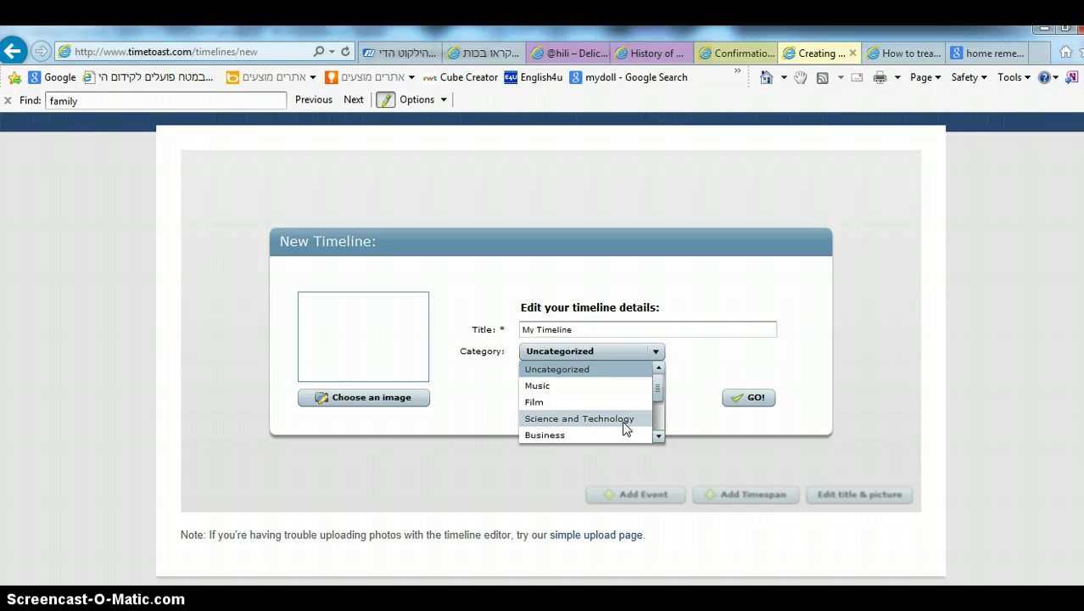
{"action": "left_click_drag", "start_coordinate": [660, 386], "coordinate": [658, 418]}
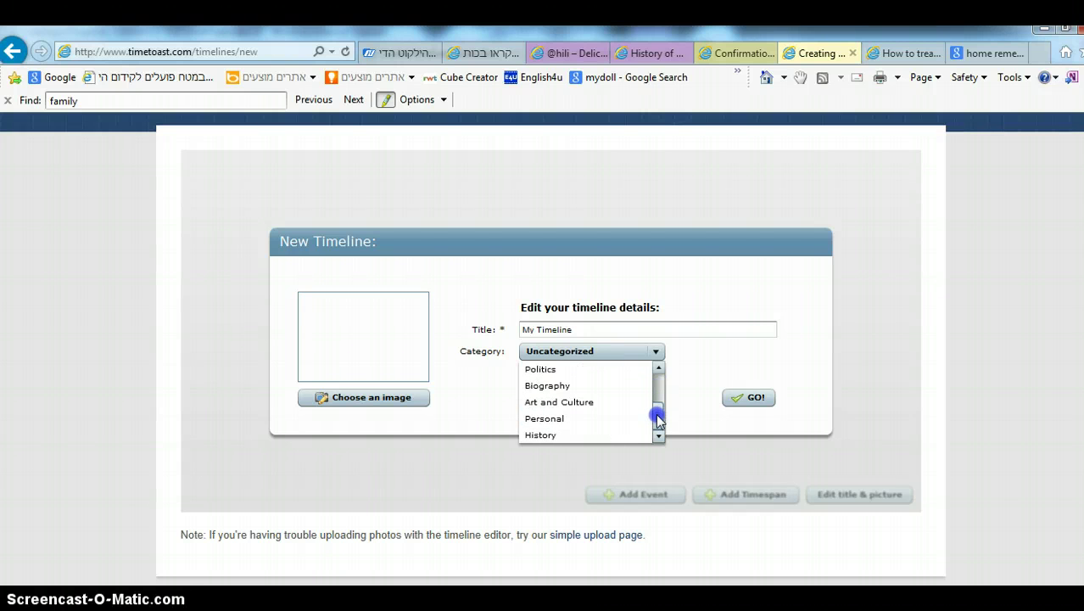
{"action": "left_click", "coordinate": [562, 418]}
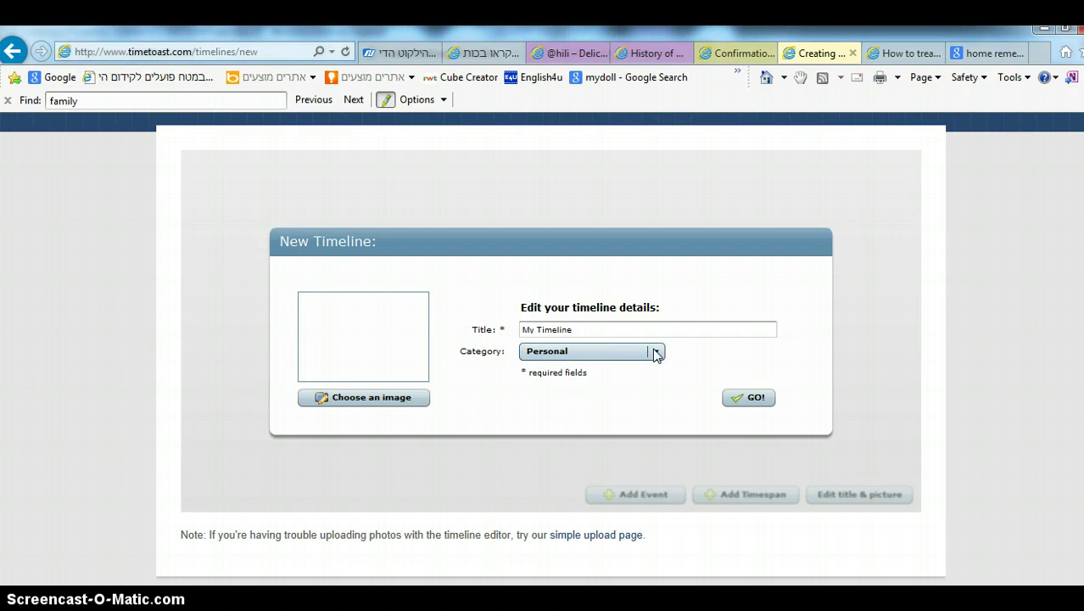
{"action": "left_click", "coordinate": [385, 407]}
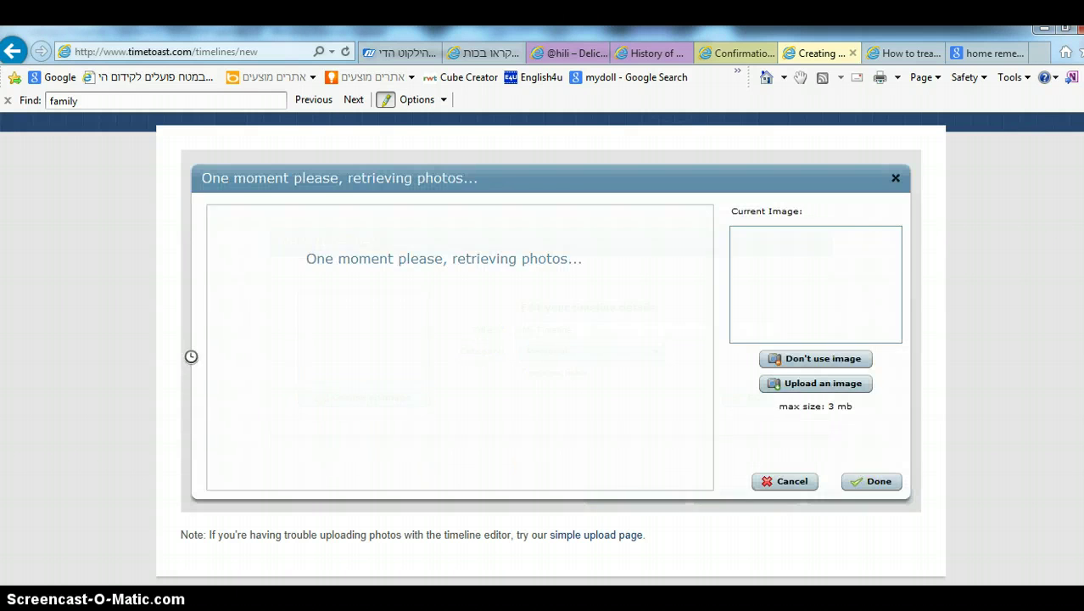
{"action": "left_click", "coordinate": [801, 483]}
{"action": "left_click", "coordinate": [735, 397]}
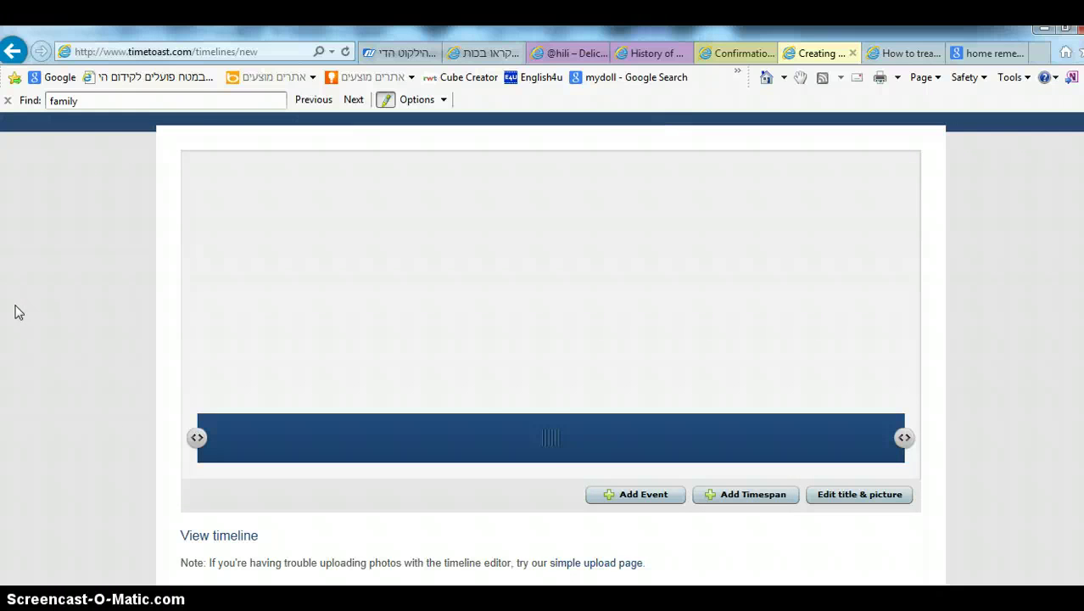
- Start a new event titled 'Born', described 'I was born here, city: Tel Aviv, Israel.'
{"action": "left_click", "coordinate": [638, 492]}
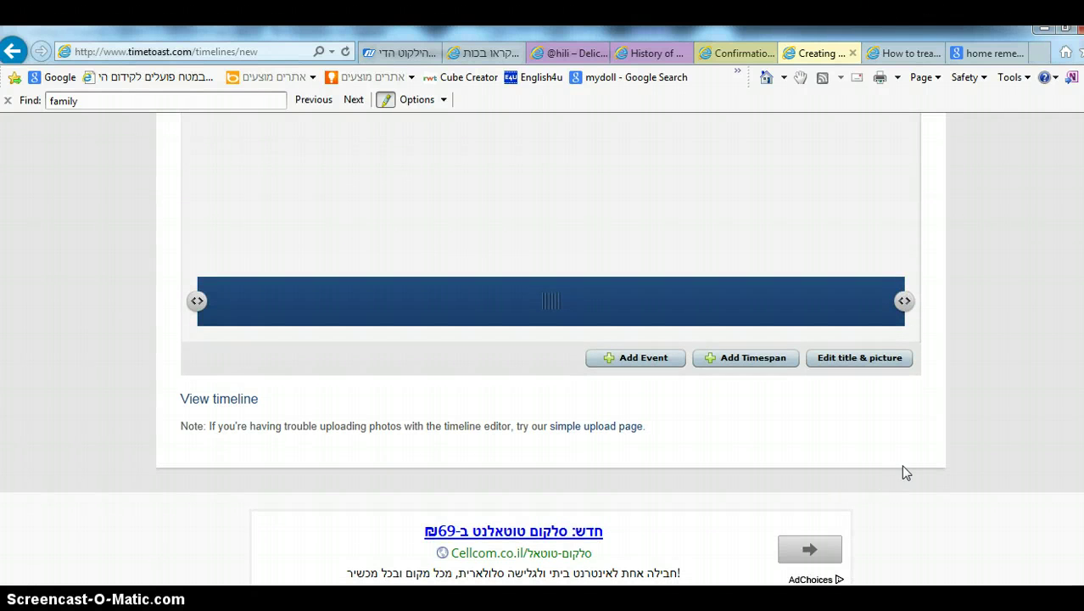
{"action": "scroll", "coordinate": [907, 472], "scroll_direction": "up", "scroll_amount": 3}
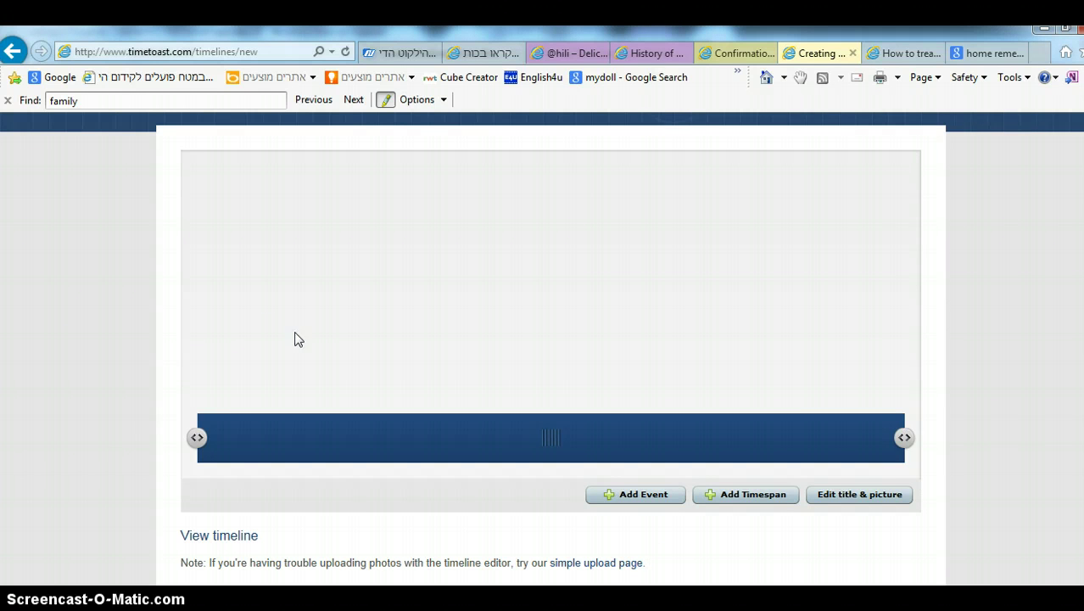
{"action": "left_click", "coordinate": [641, 507]}
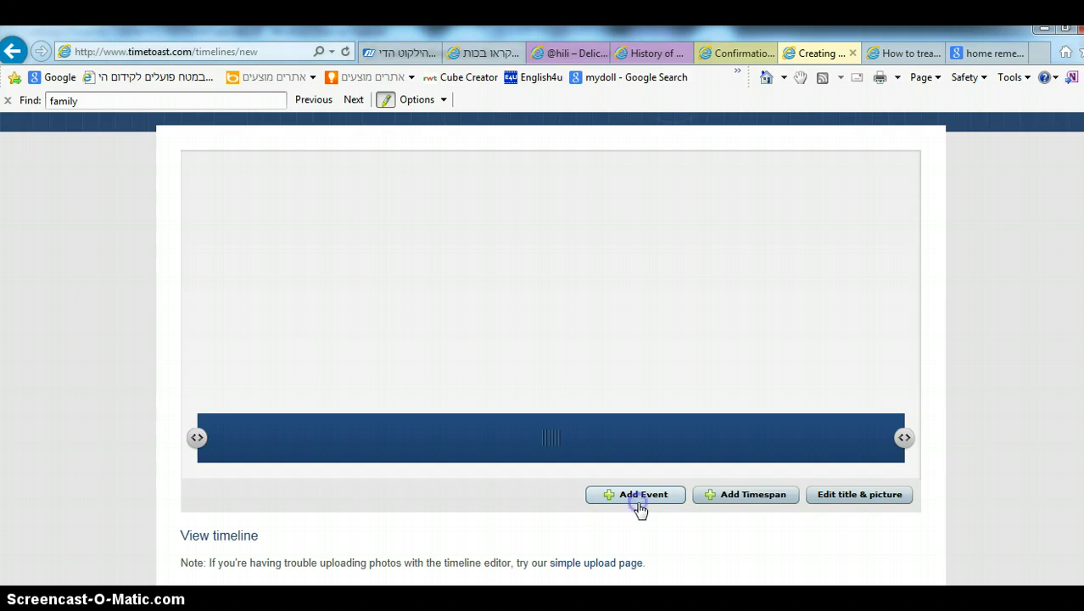
{"action": "left_click", "coordinate": [582, 275]}
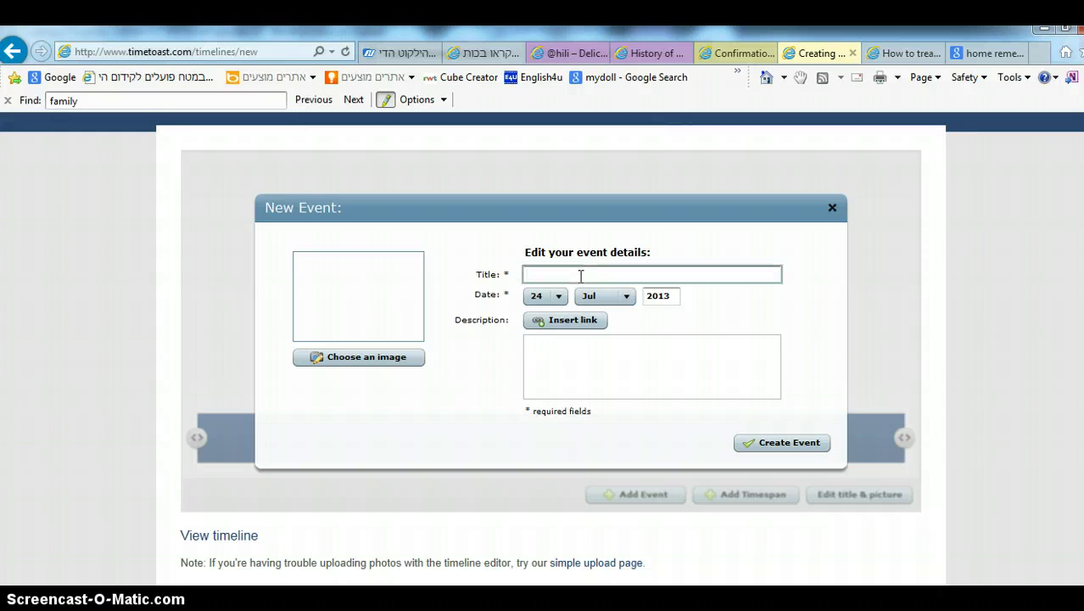
{"action": "type", "text": "Born"}
{"action": "left_click", "coordinate": [598, 347]}
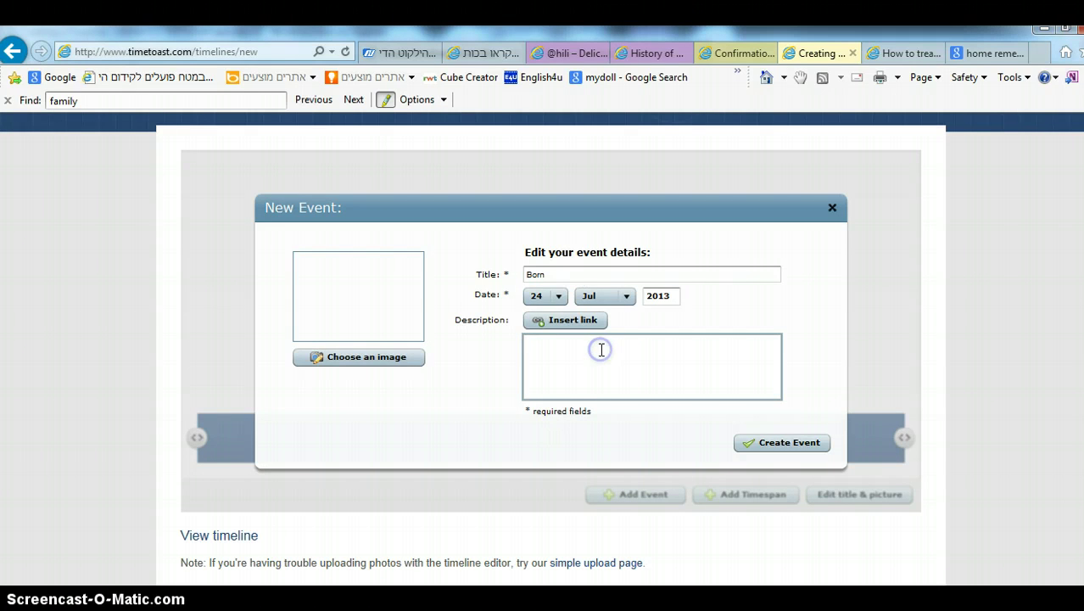
{"action": "type", "text": "I was born here"}
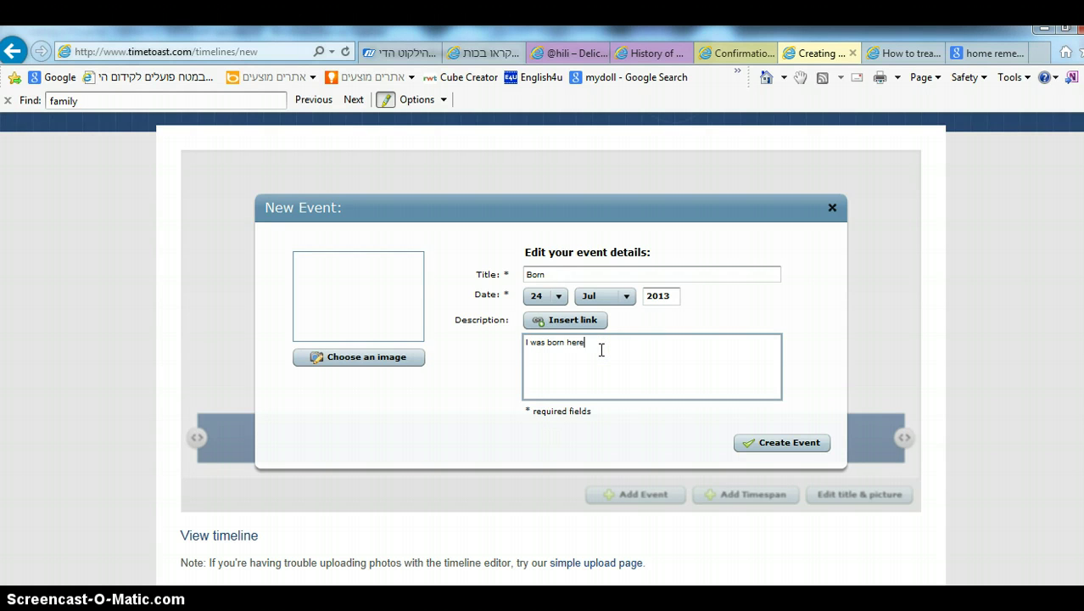
{"action": "type", "text": ", city: Tel Aviv, Israel."}
{"action": "key", "text": "Return"}
- Date the Born event 30 May 1981 and save it to the timeline
{"action": "left_click", "coordinate": [558, 297]}
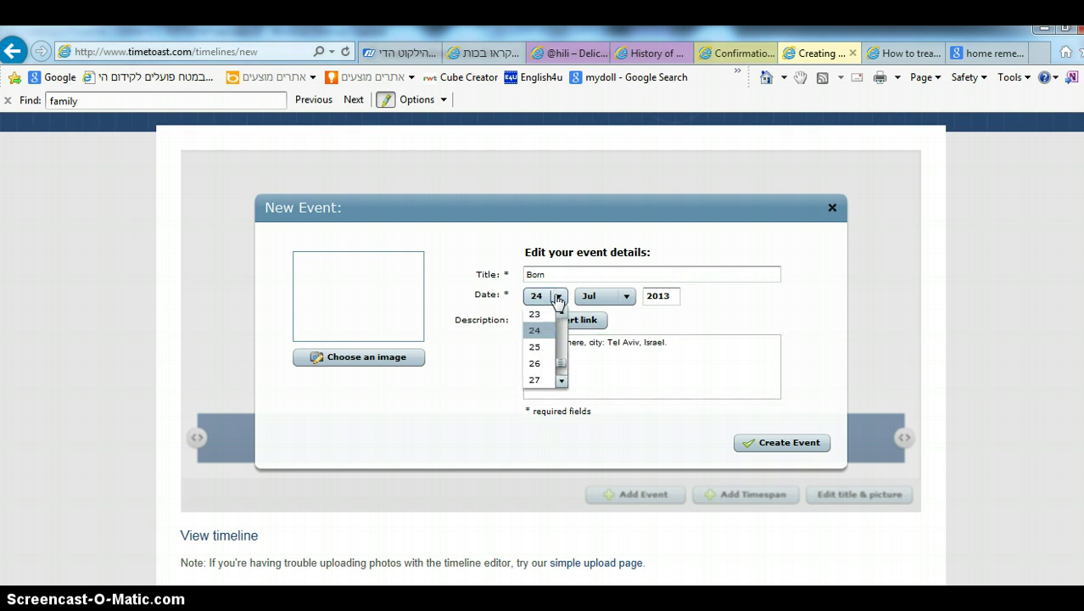
{"action": "left_click", "coordinate": [561, 381]}
{"action": "left_click", "coordinate": [560, 381]}
{"action": "left_click", "coordinate": [561, 381]}
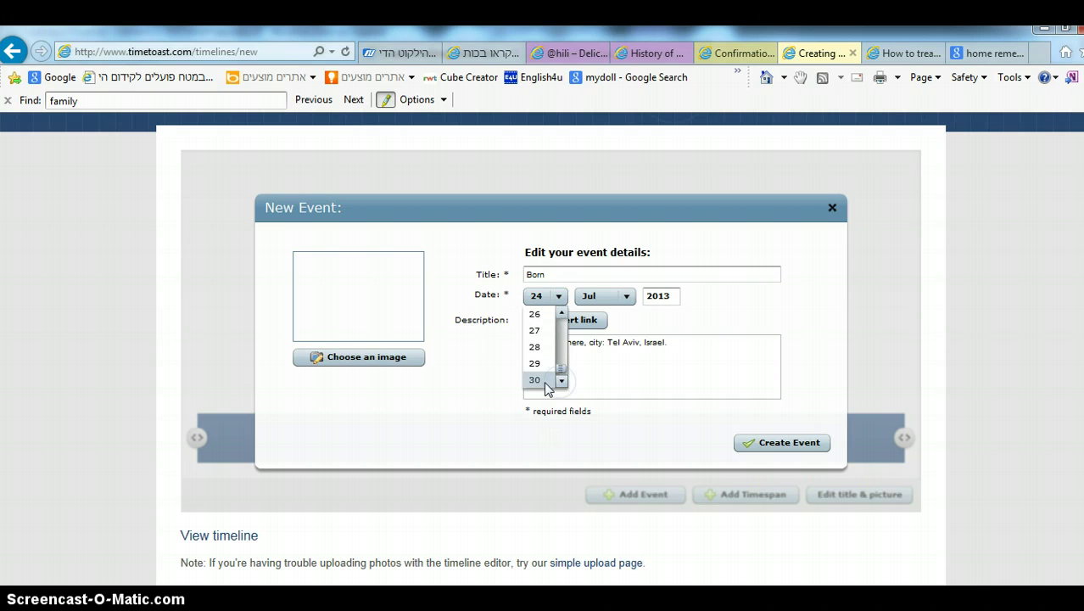
{"action": "left_click", "coordinate": [546, 383]}
{"action": "left_click", "coordinate": [626, 296]}
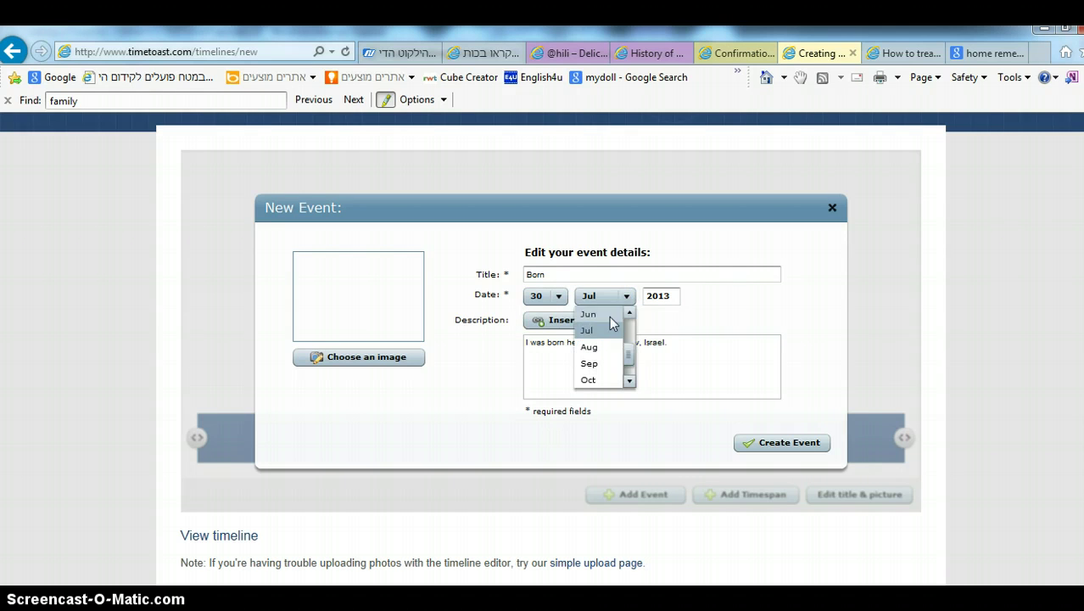
{"action": "left_click", "coordinate": [629, 312]}
{"action": "left_click", "coordinate": [615, 314]}
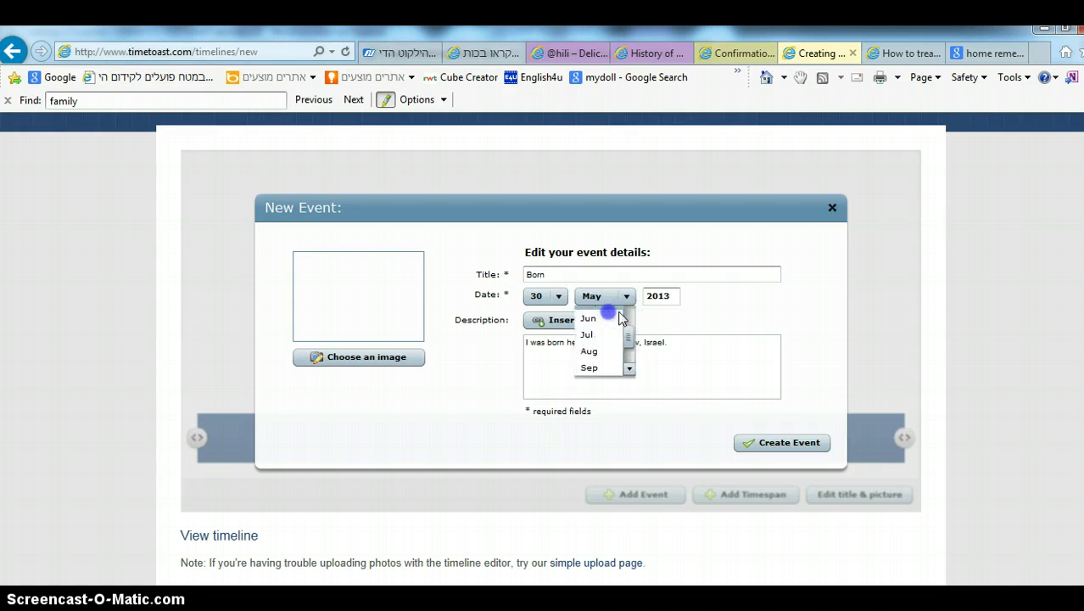
{"action": "left_click_drag", "start_coordinate": [669, 295], "coordinate": [625, 302]}
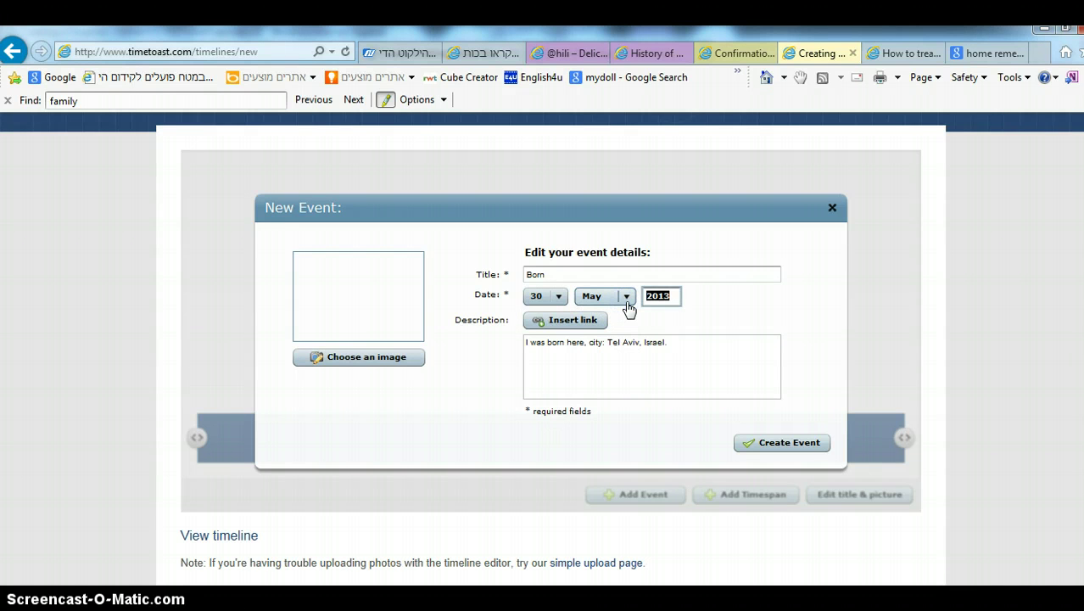
{"action": "type", "text": "1981"}
{"action": "left_click", "coordinate": [601, 355]}
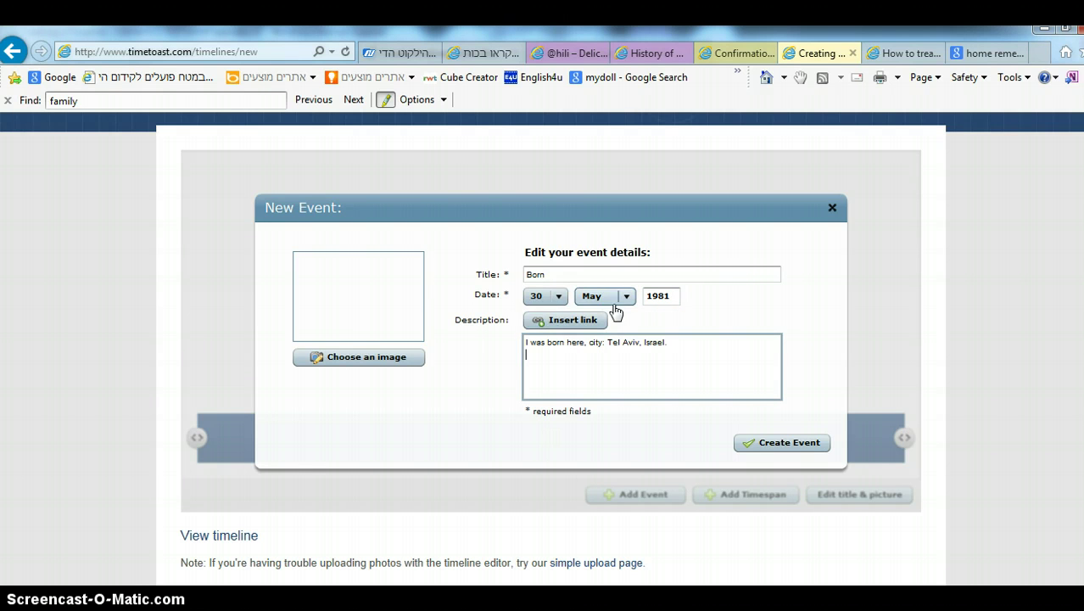
{"action": "key", "text": "Return"}
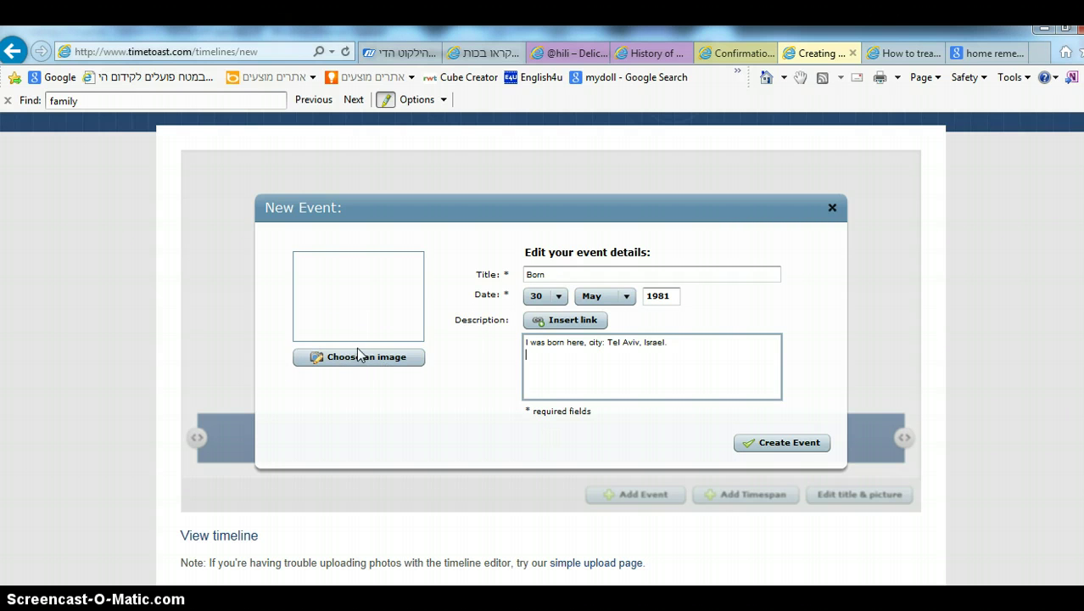
{"action": "left_click", "coordinate": [790, 443]}
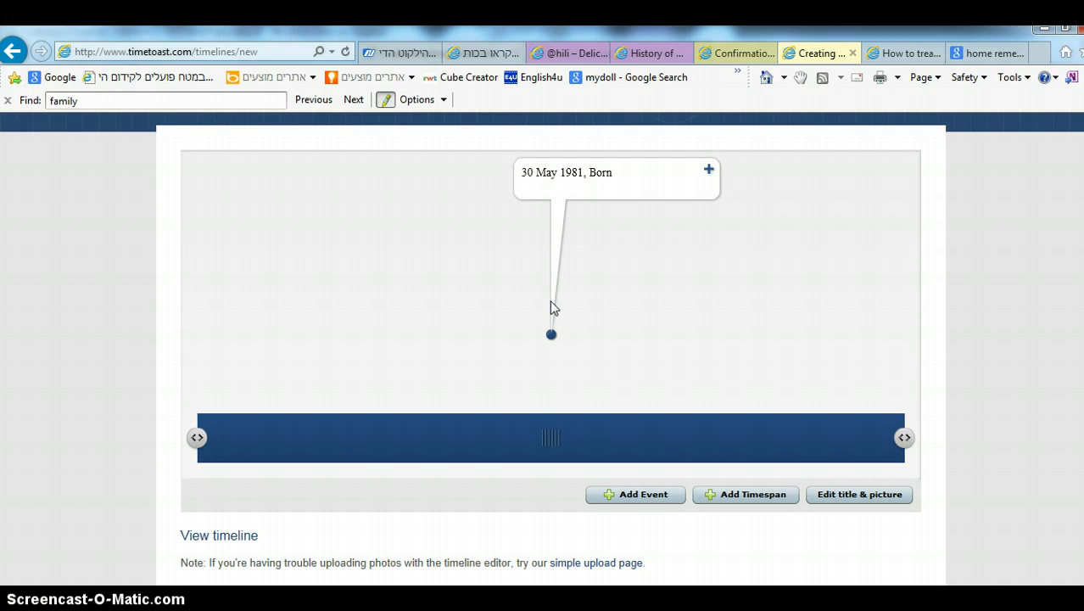
{"action": "left_click", "coordinate": [667, 498]}
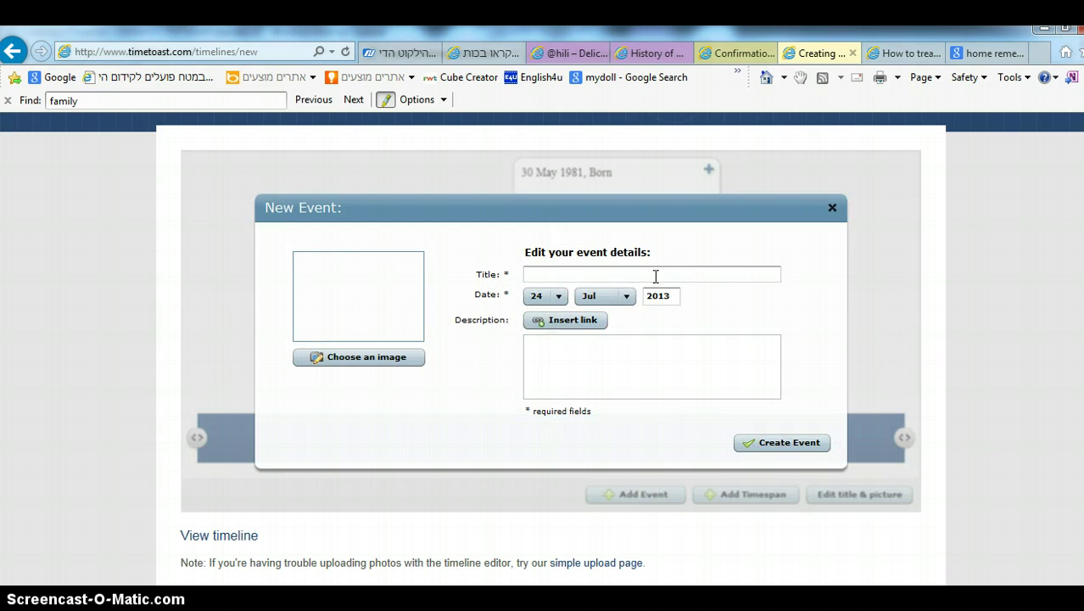
{"action": "left_click", "coordinate": [656, 275]}
{"action": "left_click", "coordinate": [628, 365]}
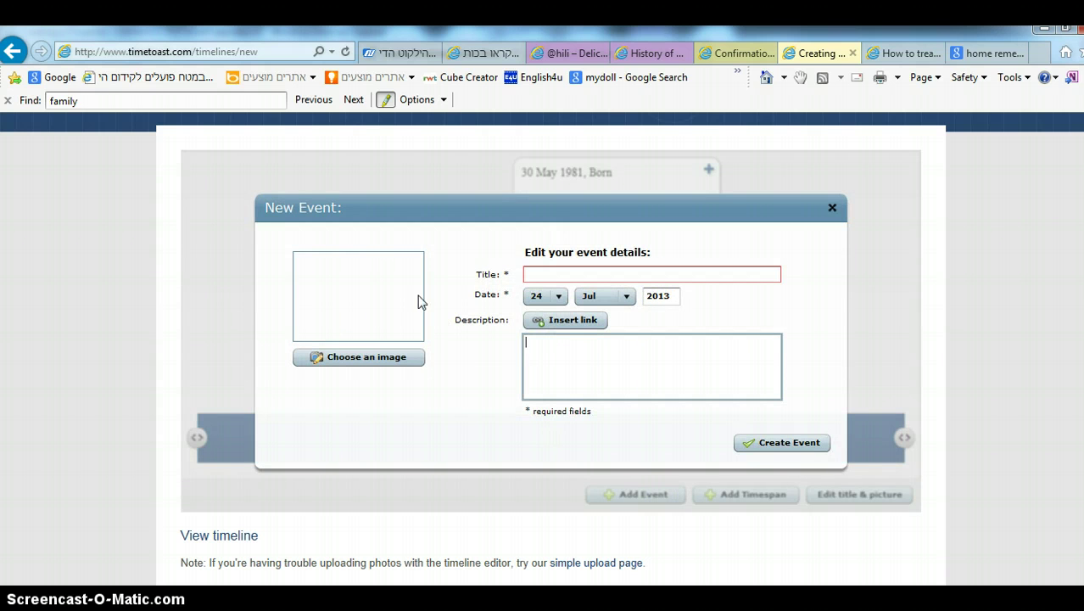
{"action": "left_click", "coordinate": [594, 274]}
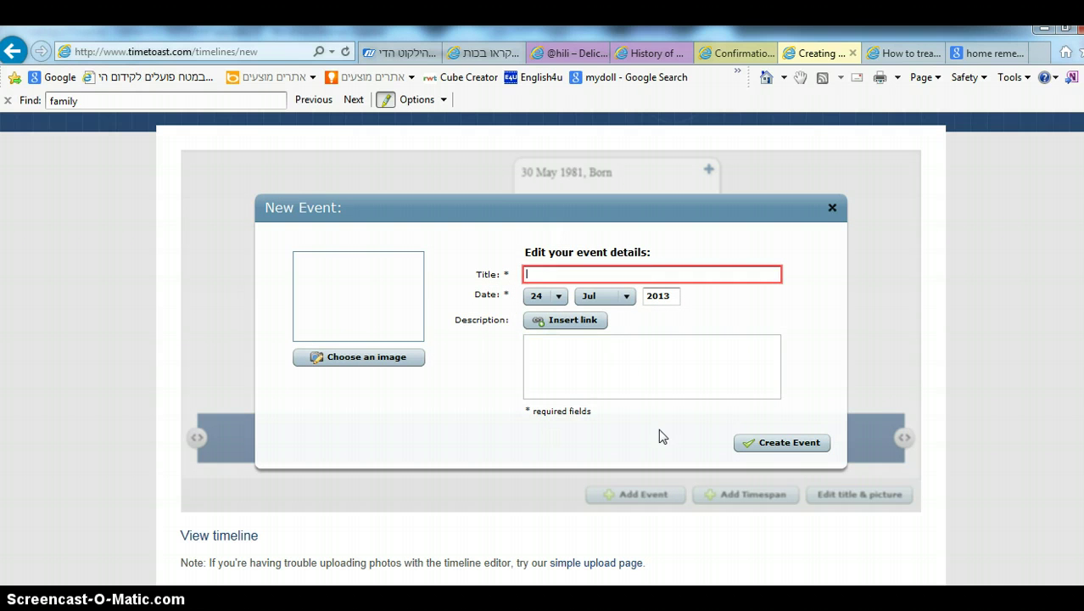
{"action": "left_click", "coordinate": [832, 207]}
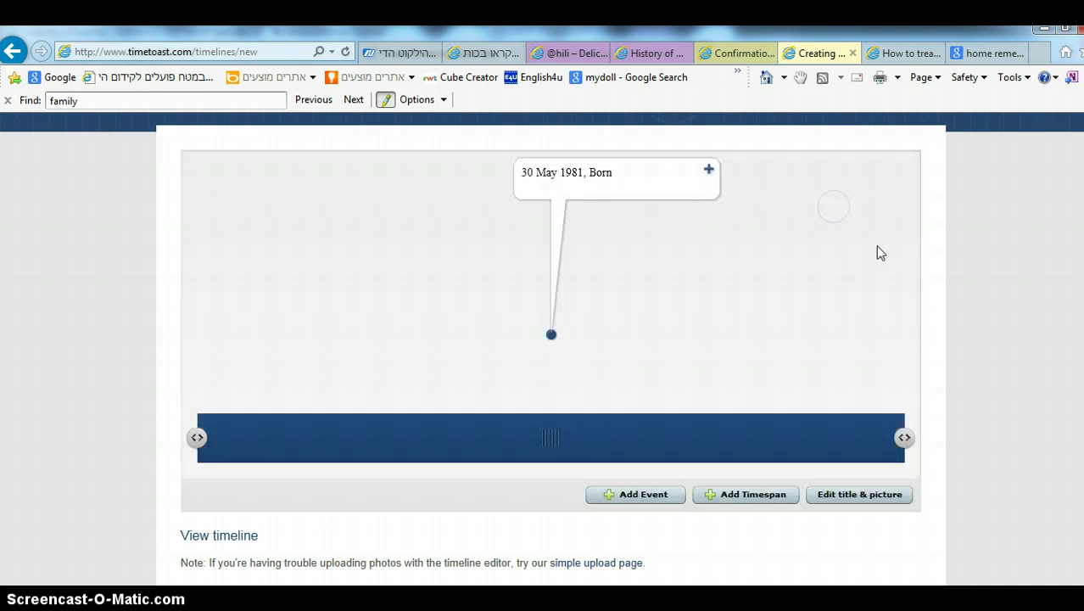
{"action": "scroll", "coordinate": [973, 410], "scroll_direction": "down", "scroll_amount": 2}
{"action": "scroll", "coordinate": [162, 353], "scroll_direction": "up", "scroll_amount": 4}
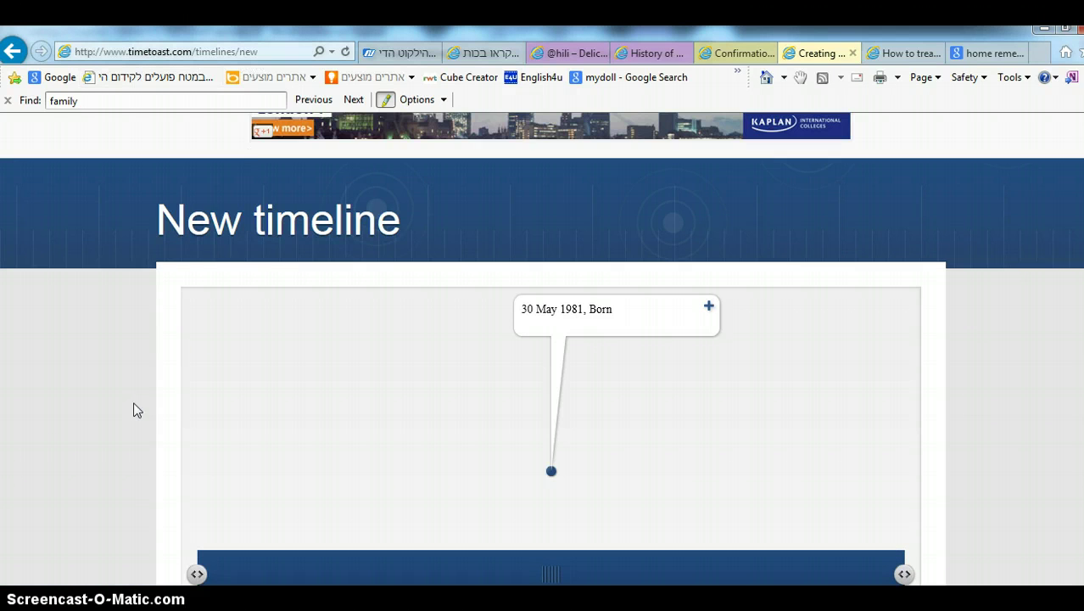
{"action": "scroll", "coordinate": [119, 428], "scroll_direction": "down", "scroll_amount": 3}
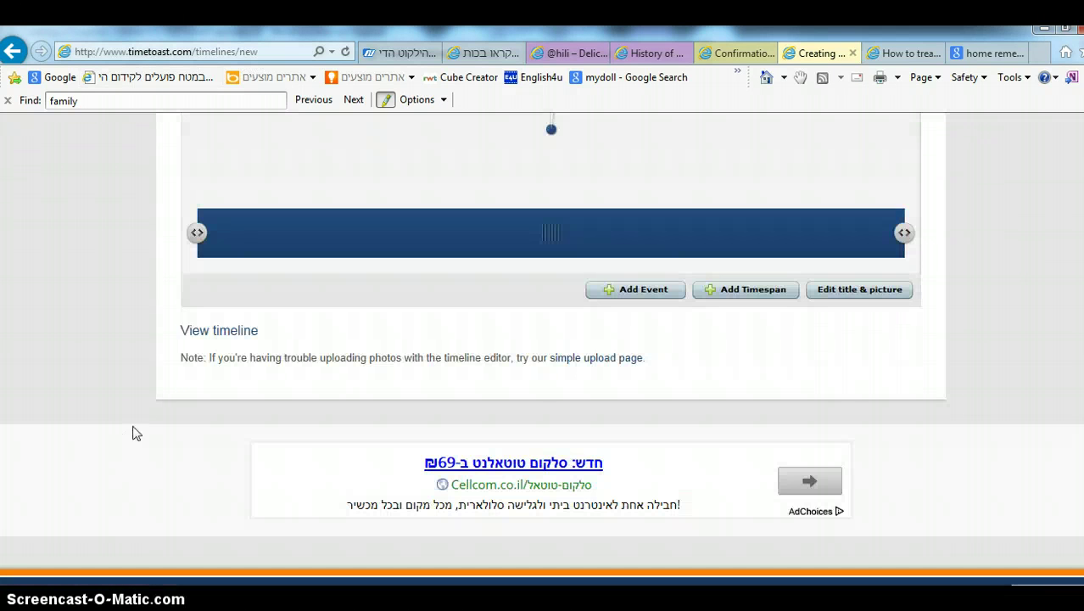
{"action": "scroll", "coordinate": [923, 394], "scroll_direction": "up", "scroll_amount": 5}
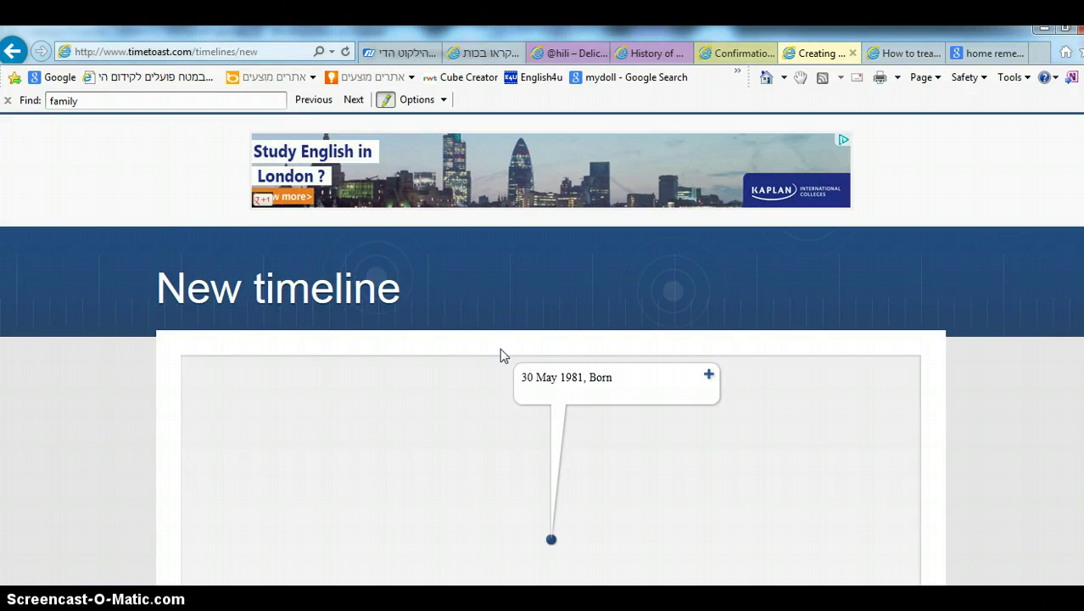
{"action": "scroll", "coordinate": [381, 290], "scroll_direction": "down", "scroll_amount": 1}
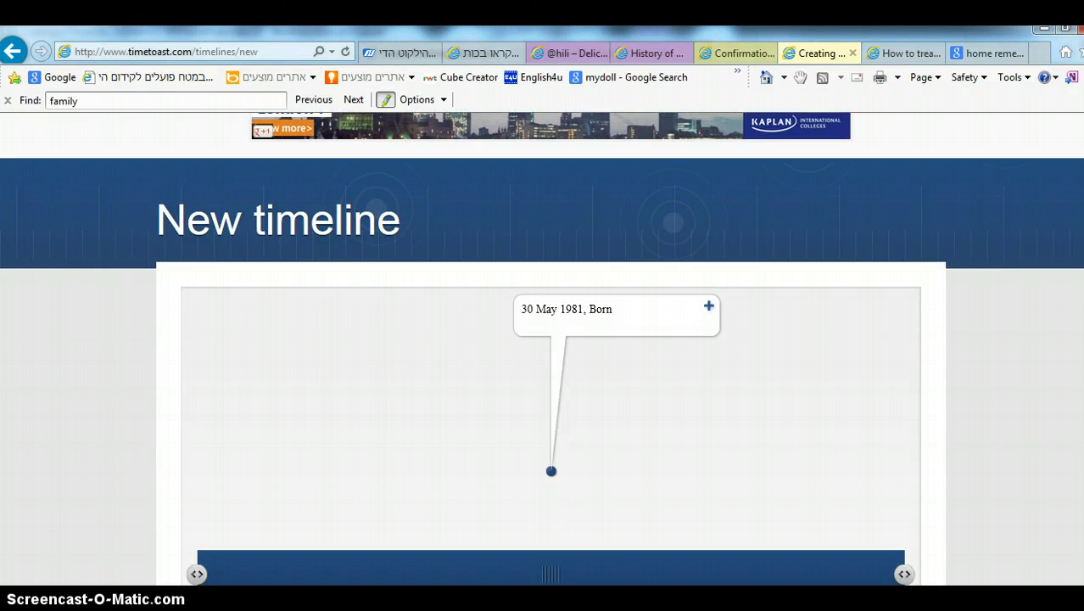